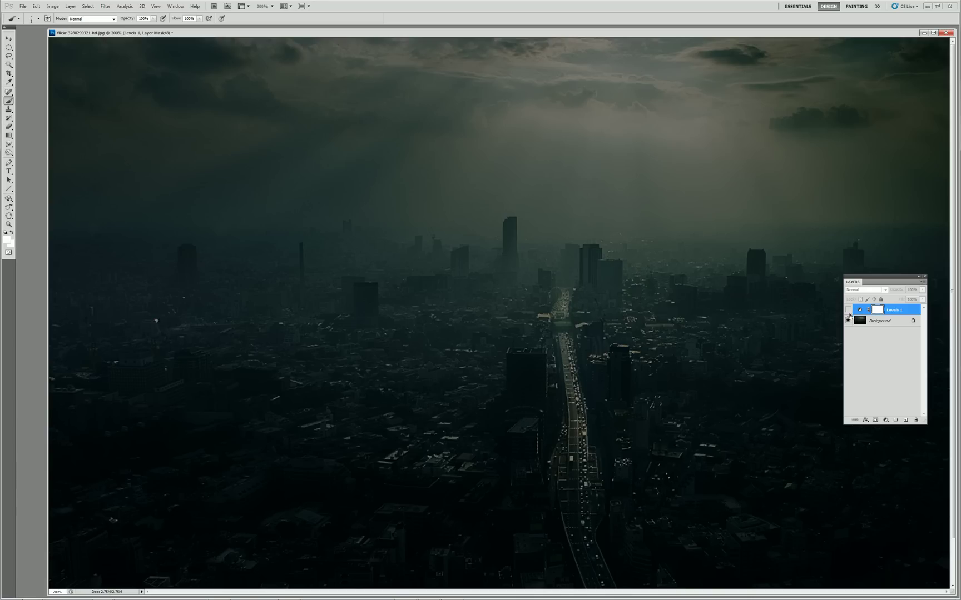
Compare the dark buildings beside the highway with the Levels 1 adjustment off and on
mouse_move(328, 506)
mouse_down()
mouse_move(617, 351)
mouse_move(626, 401)
mouse_move(651, 427)
mouse_up()
alt+click(604, 368)
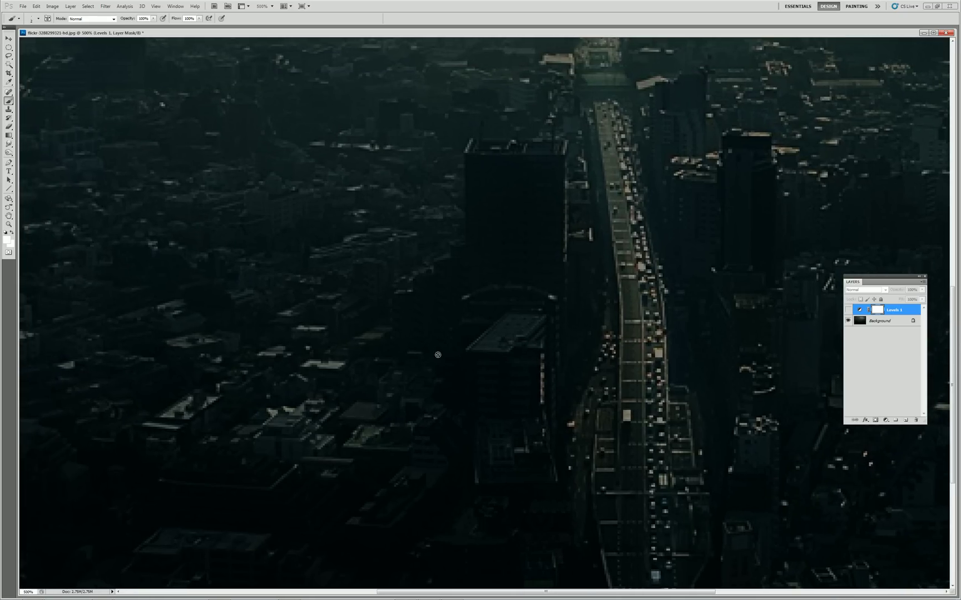
alt+click(849, 321)
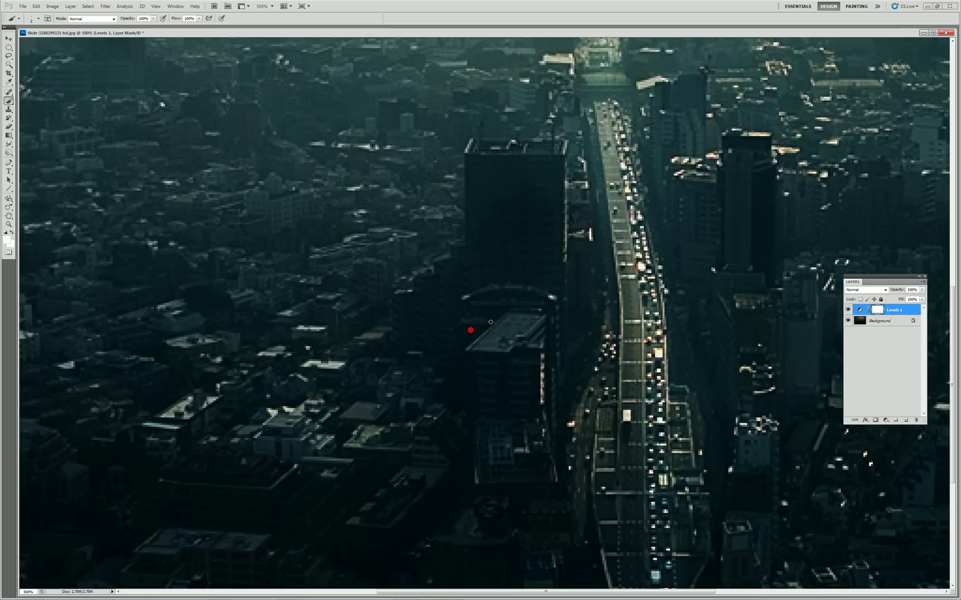
alt+click(558, 333)
Add a new layer above Levels 1 and paint brush strokes over the dark tower beside the highway
key(ctrl+shift+n)
key(Return)
alt+click(509, 265)
mouse_move(522, 211)
mouse_down()
mouse_move(540, 204)
mouse_move(515, 203)
mouse_move(523, 221)
mouse_move(510, 229)
mouse_move(519, 212)
mouse_up()
alt+click(593, 213)
alt+click(511, 266)
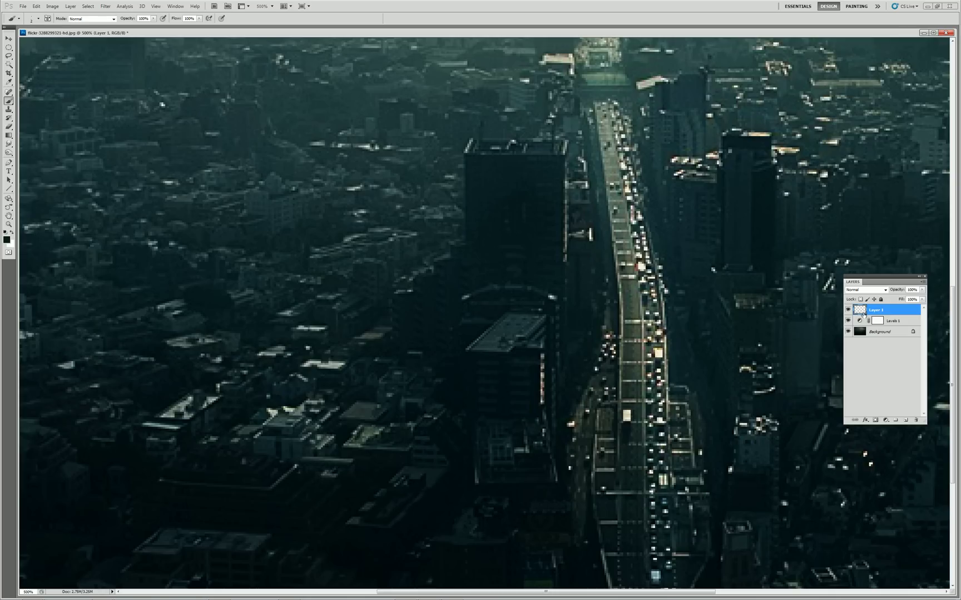
Examine the painted patch on the dark tower with the Levels 1 adjustment switched off and back on
key(ctrl+0)
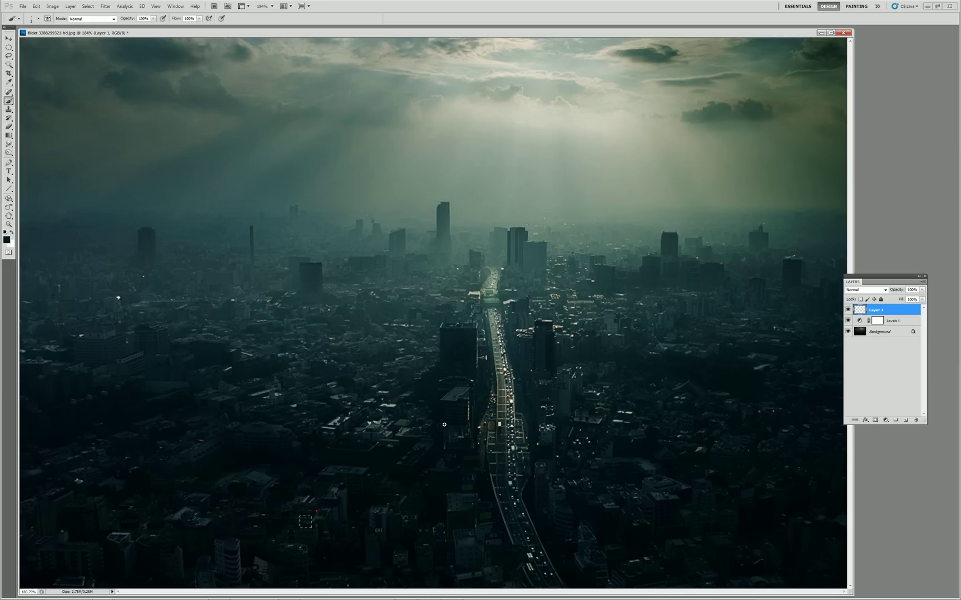
key(ctrl+plus)
key(ctrl+plus)
key(ctrl+plus)
key(ctrl+plus)
key(ctrl+plus)
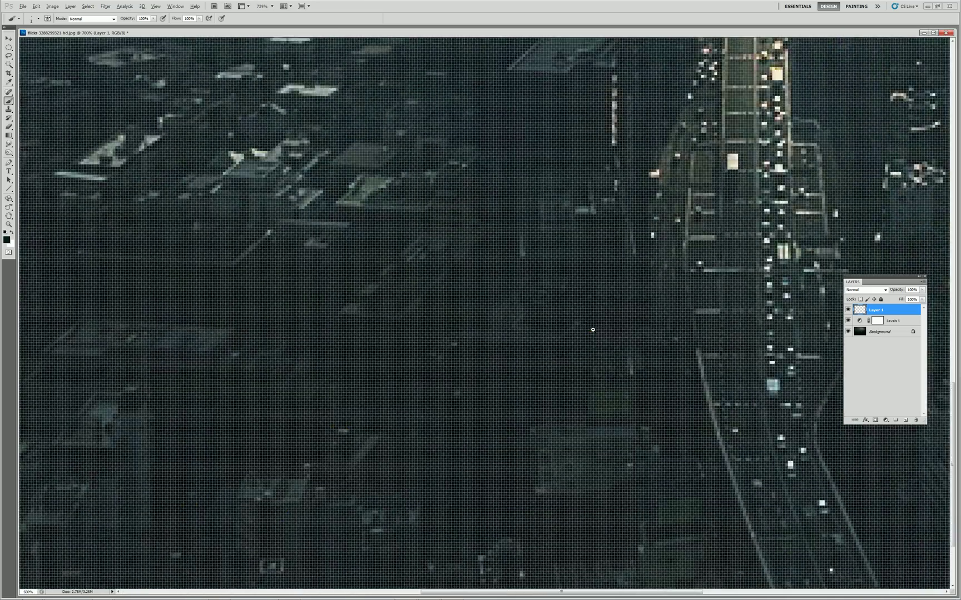
drag(593, 330, 703, 353)
alt+click(577, 335)
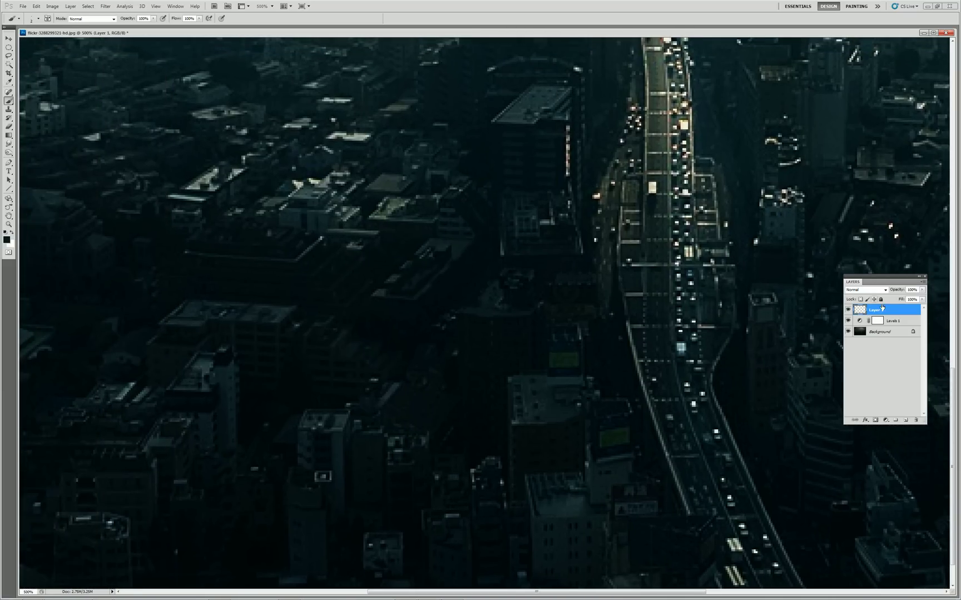
click(848, 321)
scroll(587, 389, up, 5)
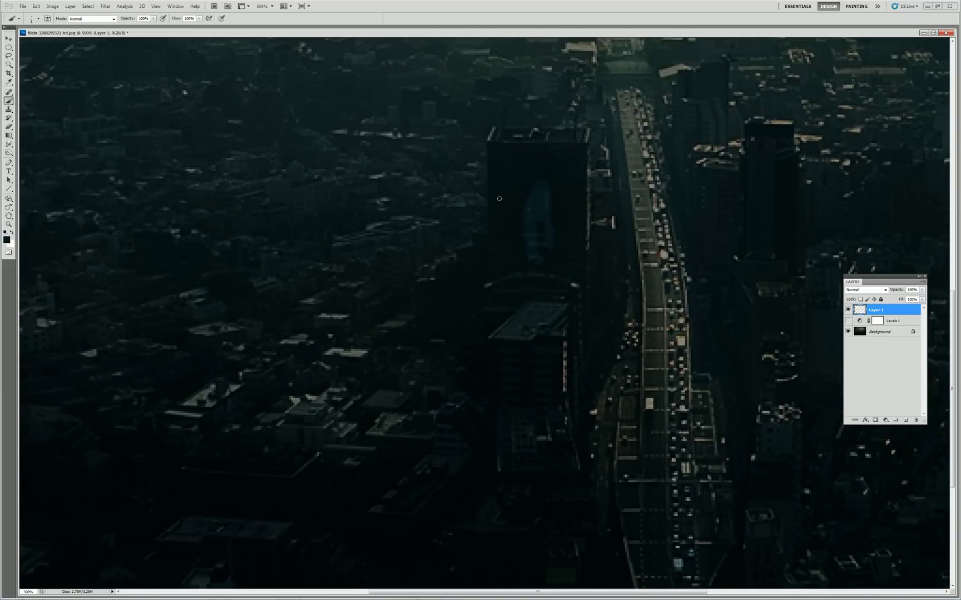
click(551, 172)
click(847, 322)
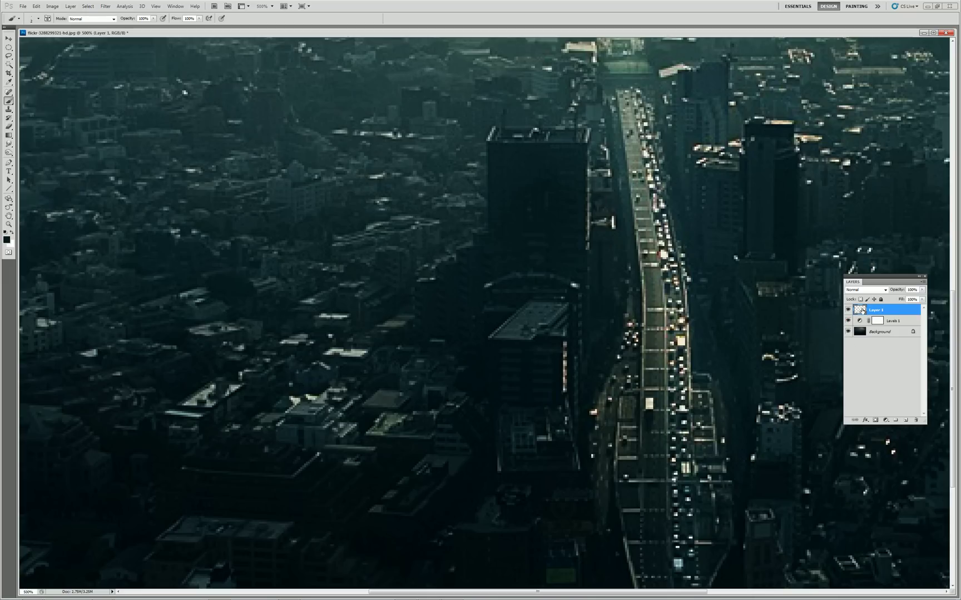
Fit the whole photo in view and hide the Layer 1 and Levels 1 layers
drag(602, 211, 596, 261)
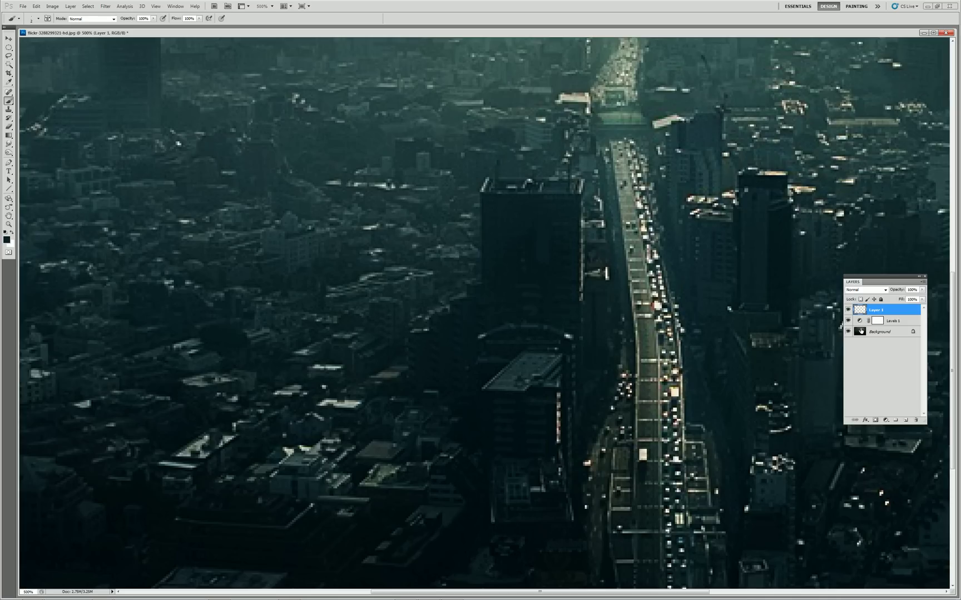
drag(534, 264, 544, 302)
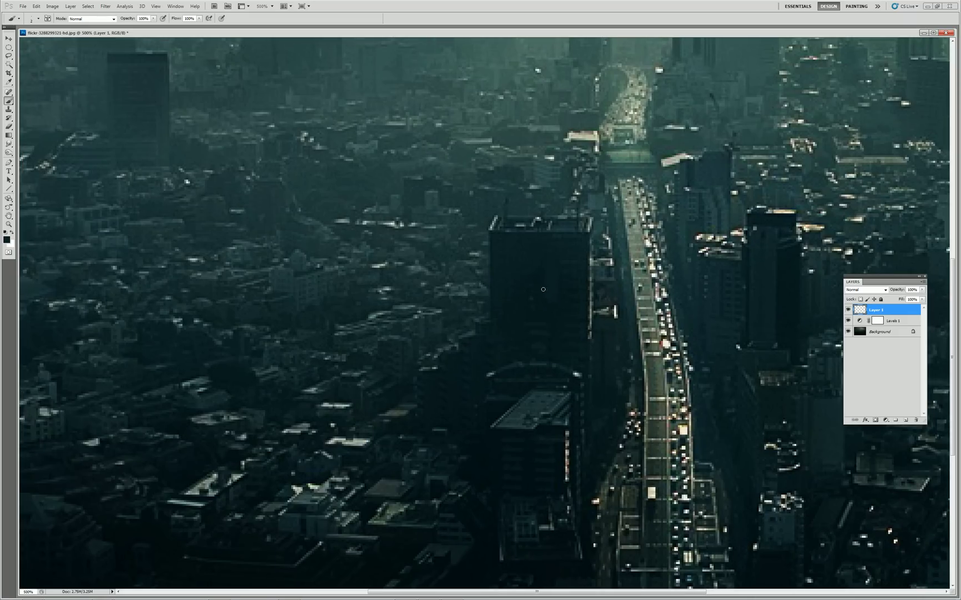
right_click(547, 259)
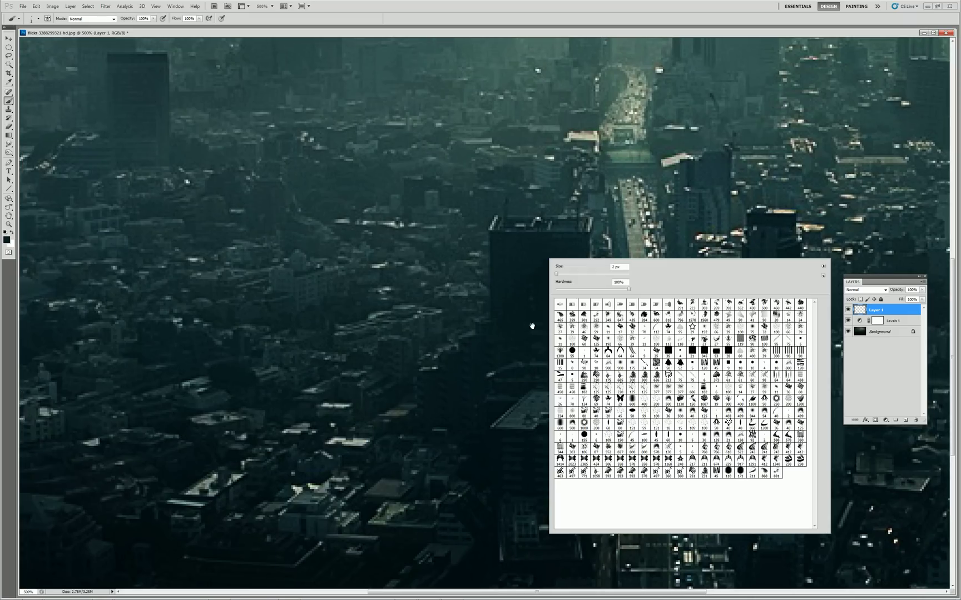
drag(531, 326, 527, 326)
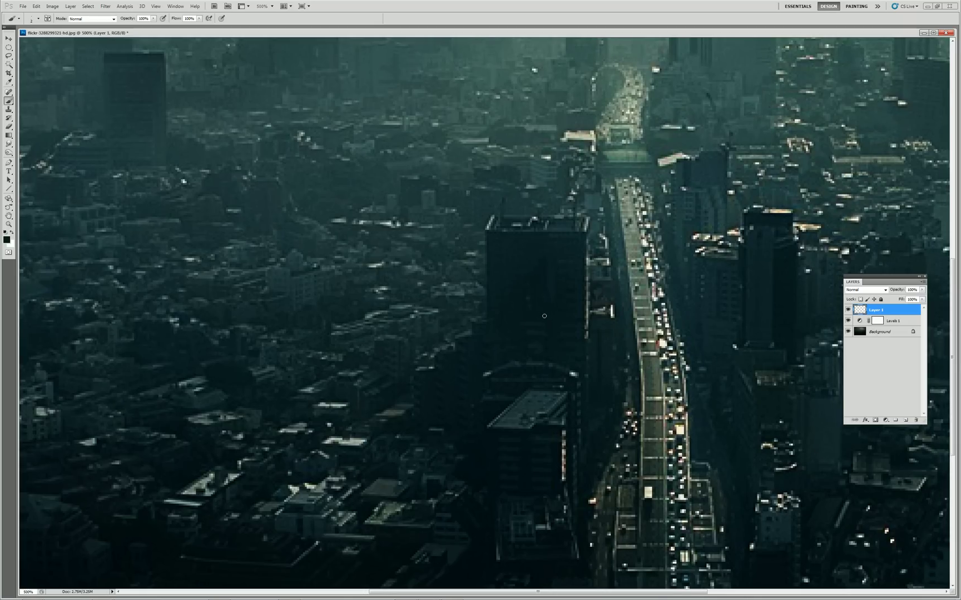
key(ctrl+0)
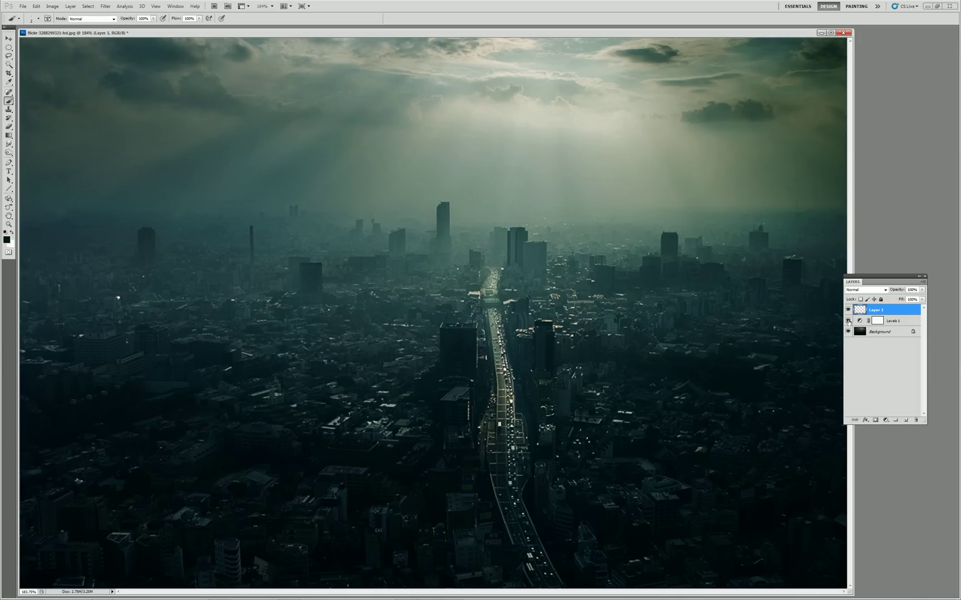
drag(848, 309, 848, 320)
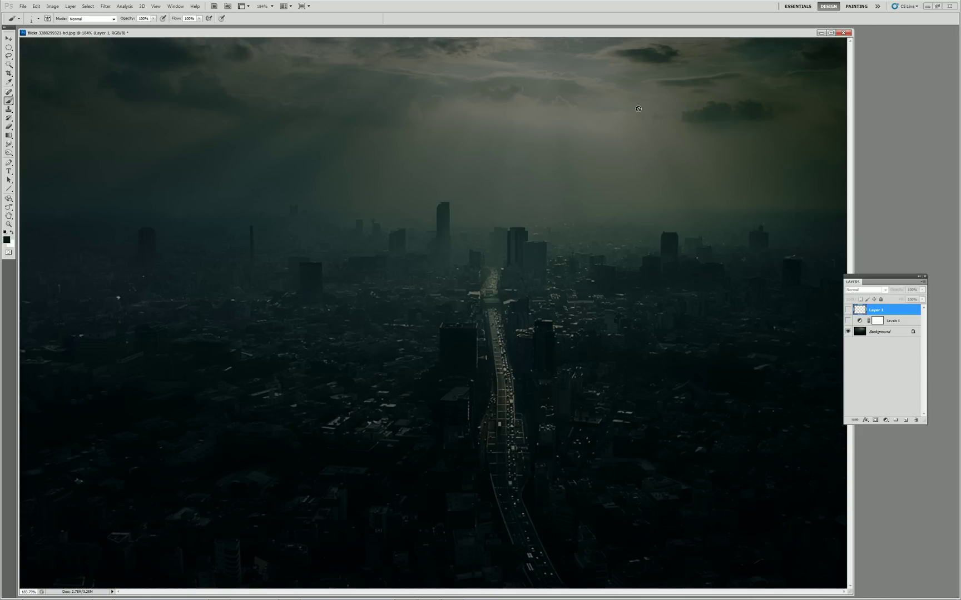
Switch to the Windows desktop and dismiss the open nView Desktop Manager window
click(928, 6)
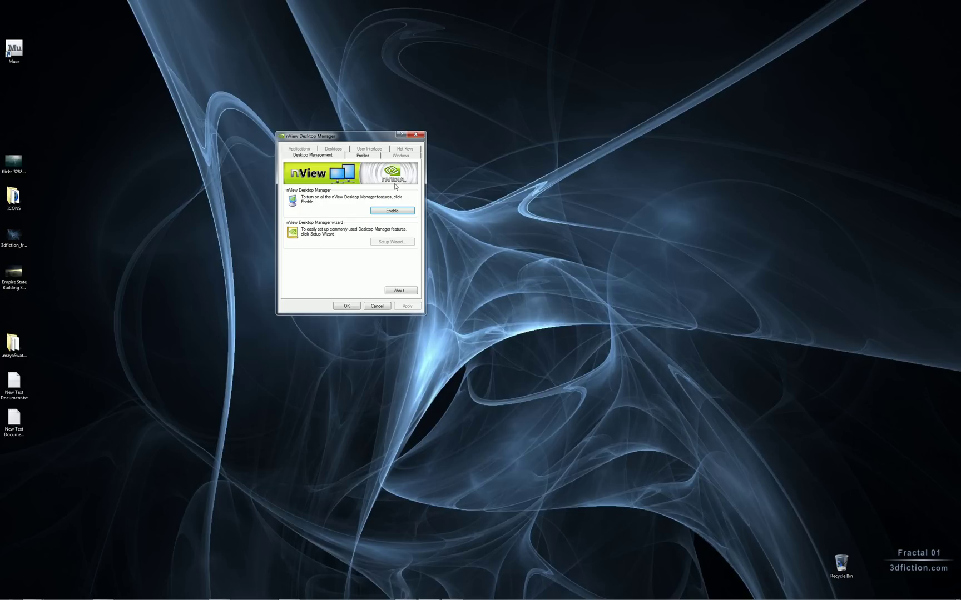
drag(398, 135, 402, 155)
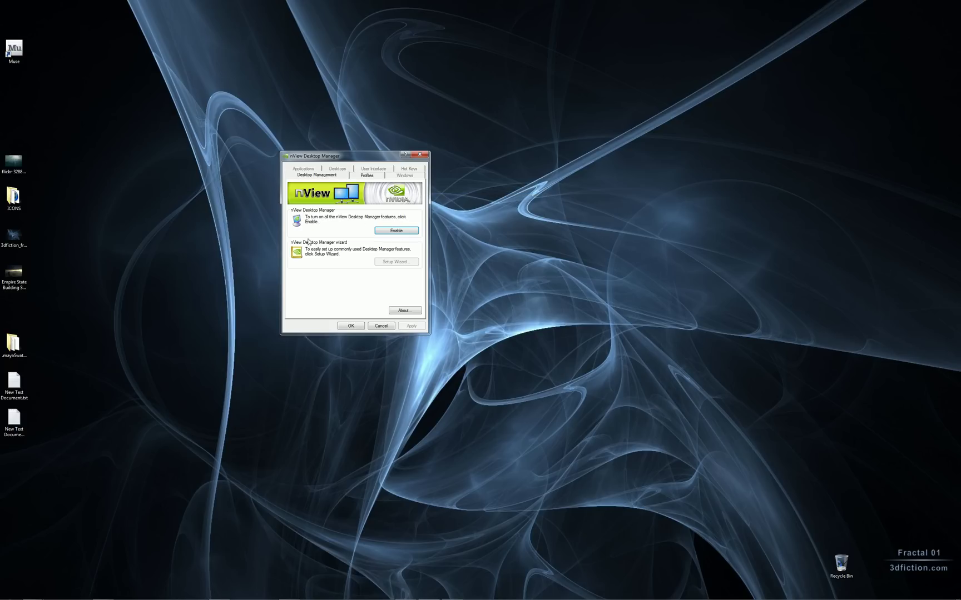
click(381, 326)
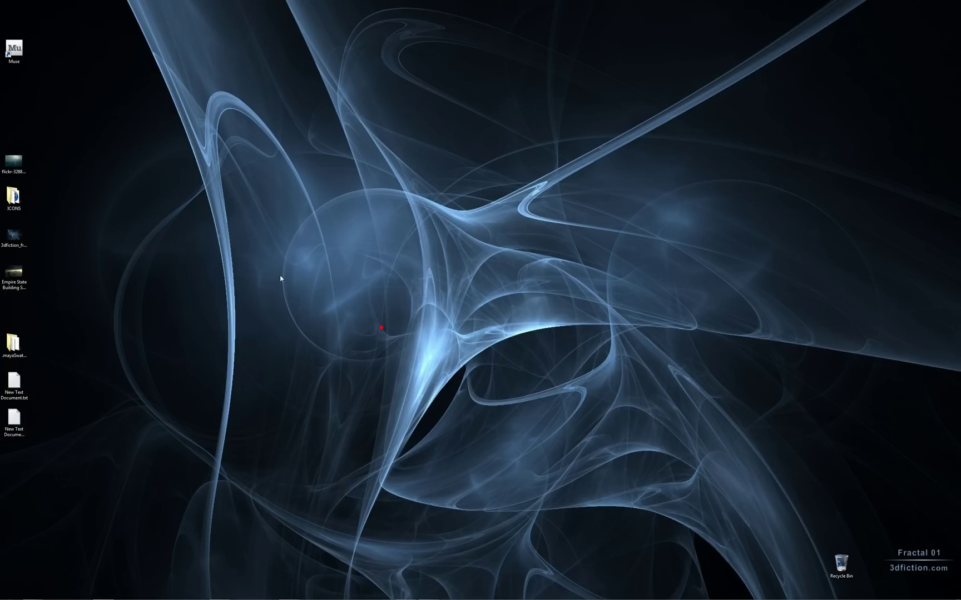
Open nView Properties from the desktop and enable the nView Desktop Manager features
right_click(294, 259)
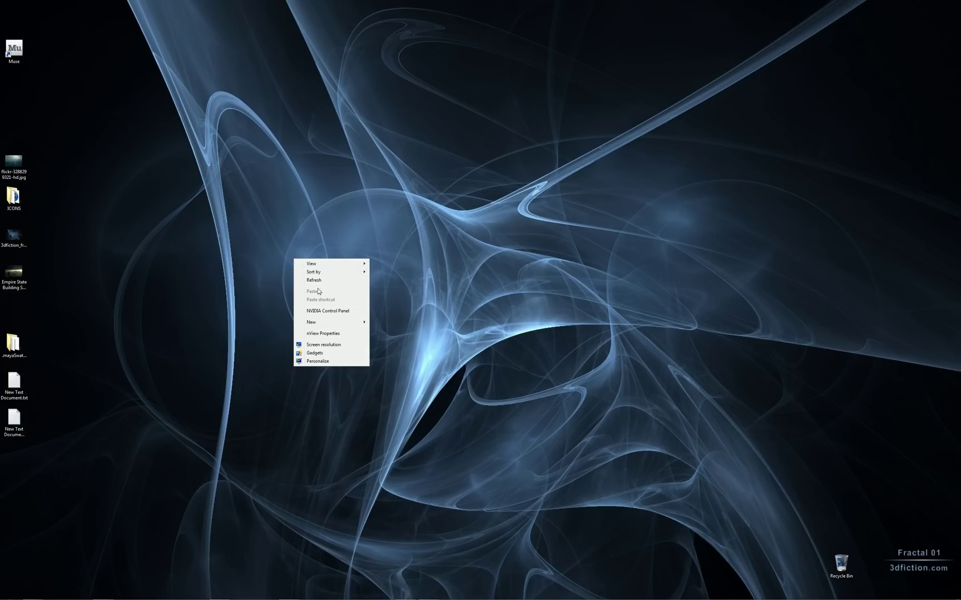
click(323, 334)
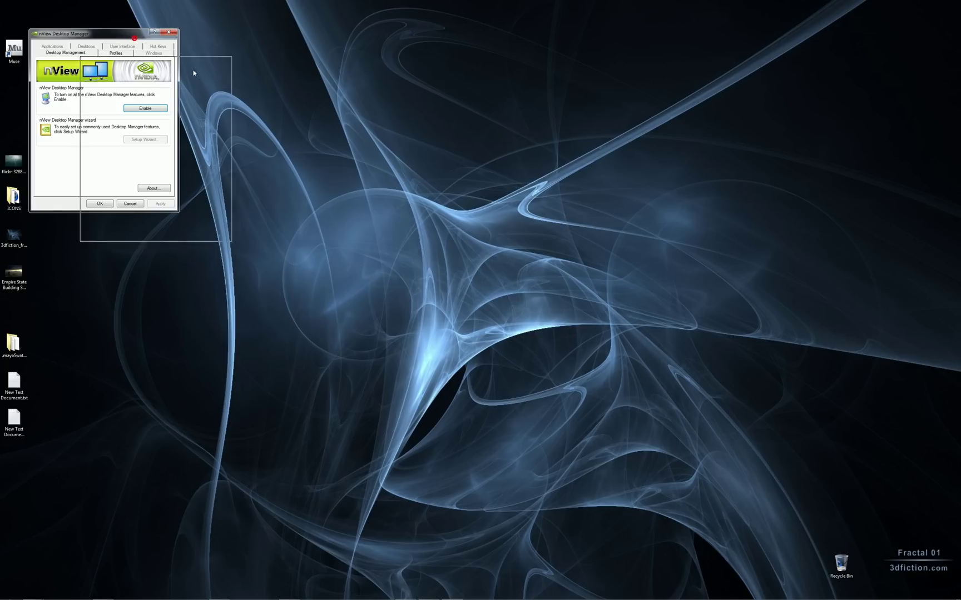
click(480, 251)
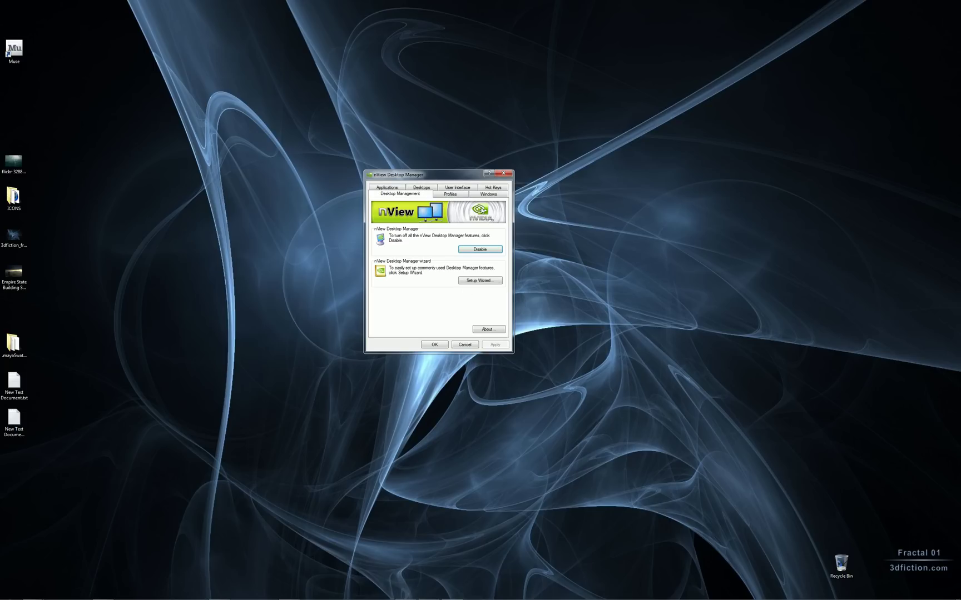
Remove the hot keys for adjusting display gamma, adjusting display contrast, and resetting gamma, brightness and contrast
click(495, 189)
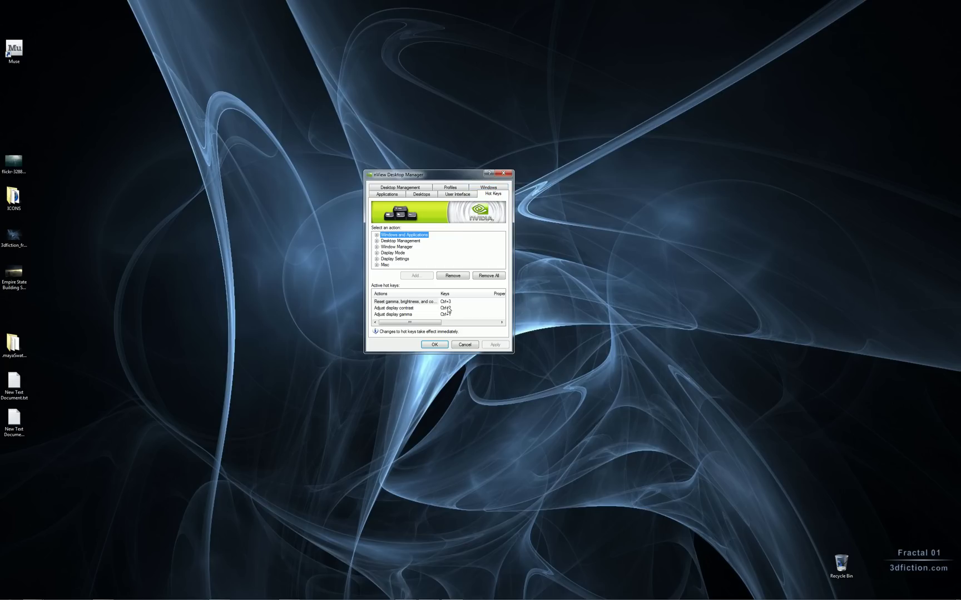
click(412, 303)
click(410, 314)
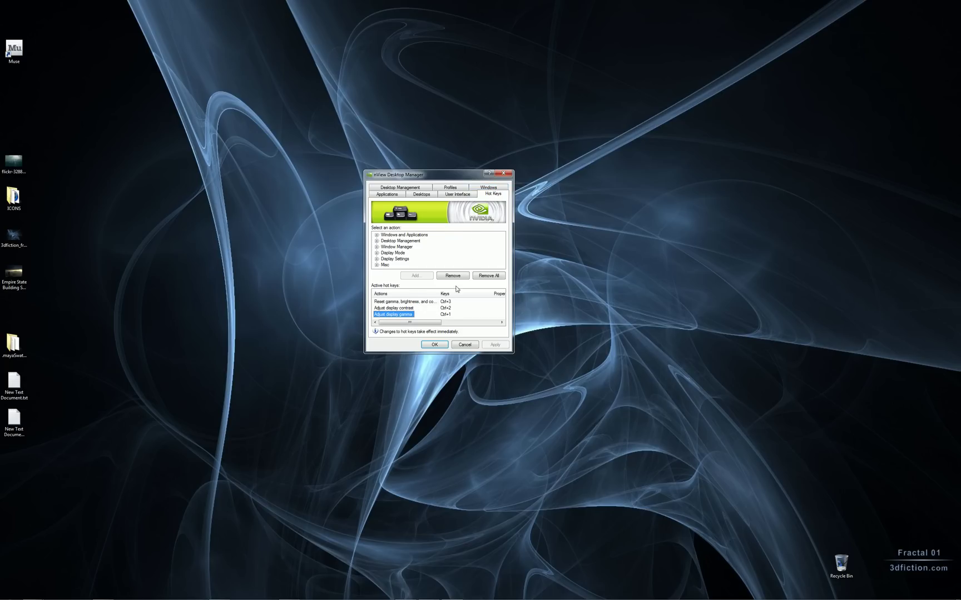
click(455, 276)
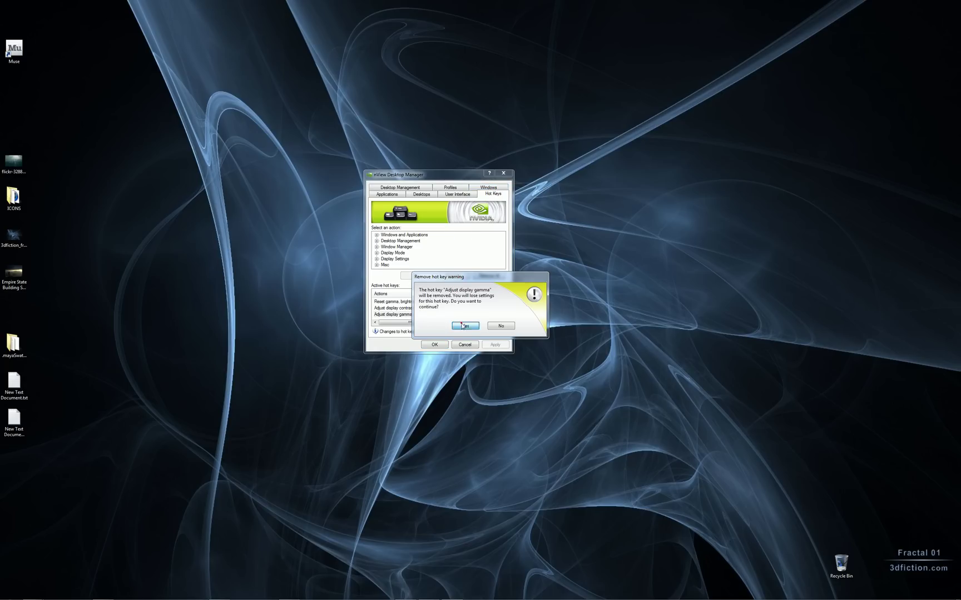
click(457, 321)
click(412, 308)
click(452, 276)
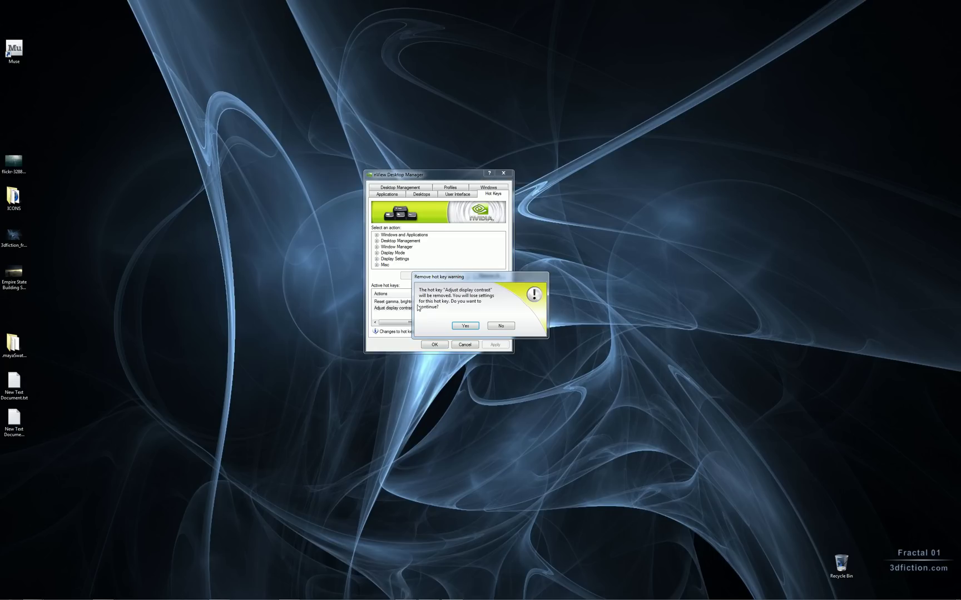
click(456, 323)
click(417, 302)
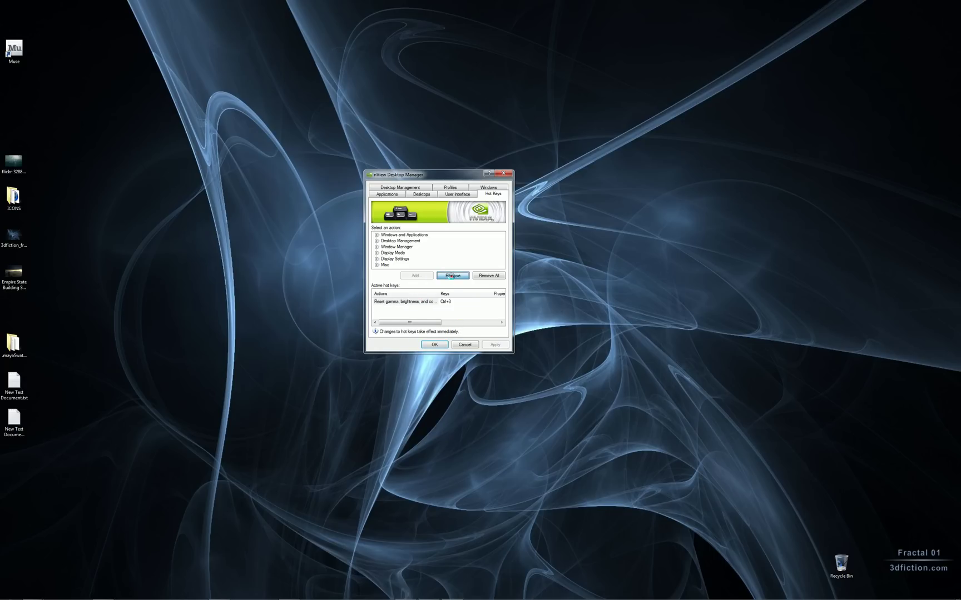
click(452, 276)
click(465, 329)
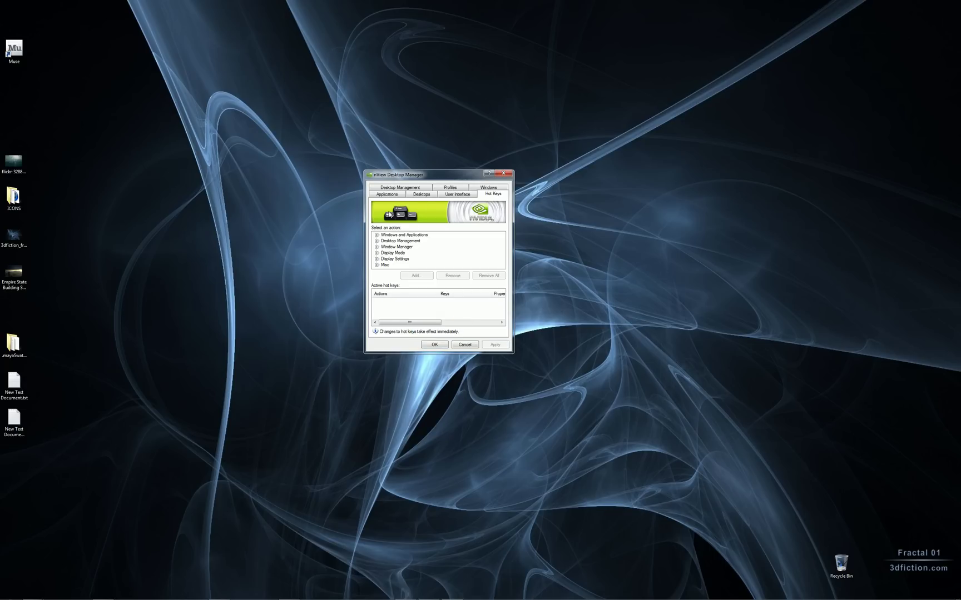
Add a hot key for Adjust display gamma that increases the display value with Ctrl+2
click(377, 259)
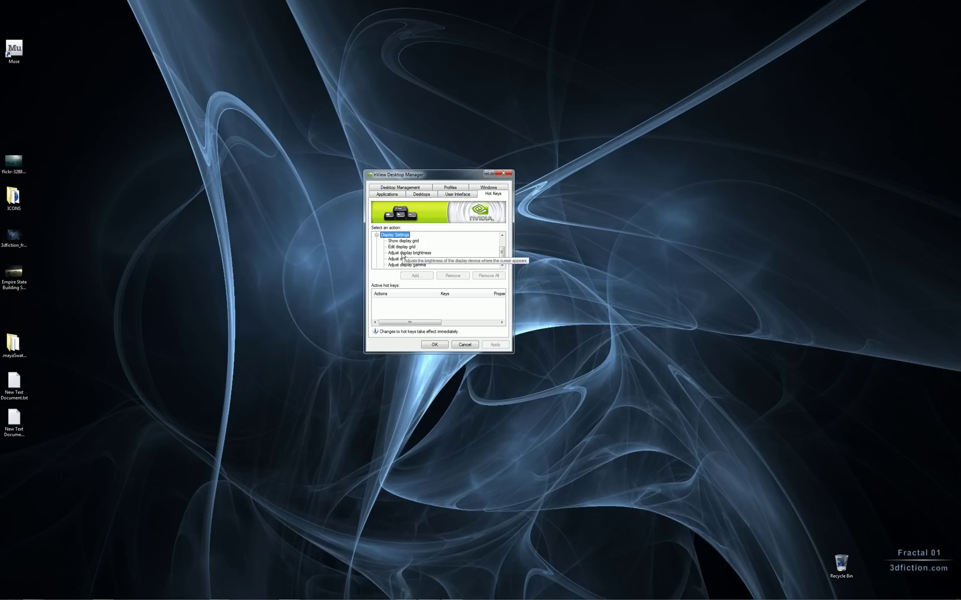
drag(502, 252, 502, 256)
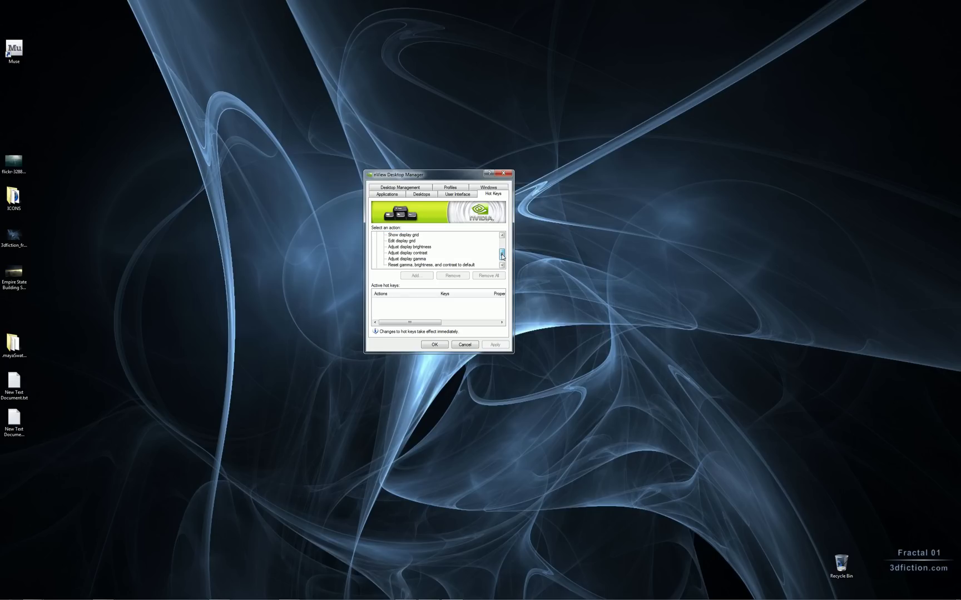
click(420, 260)
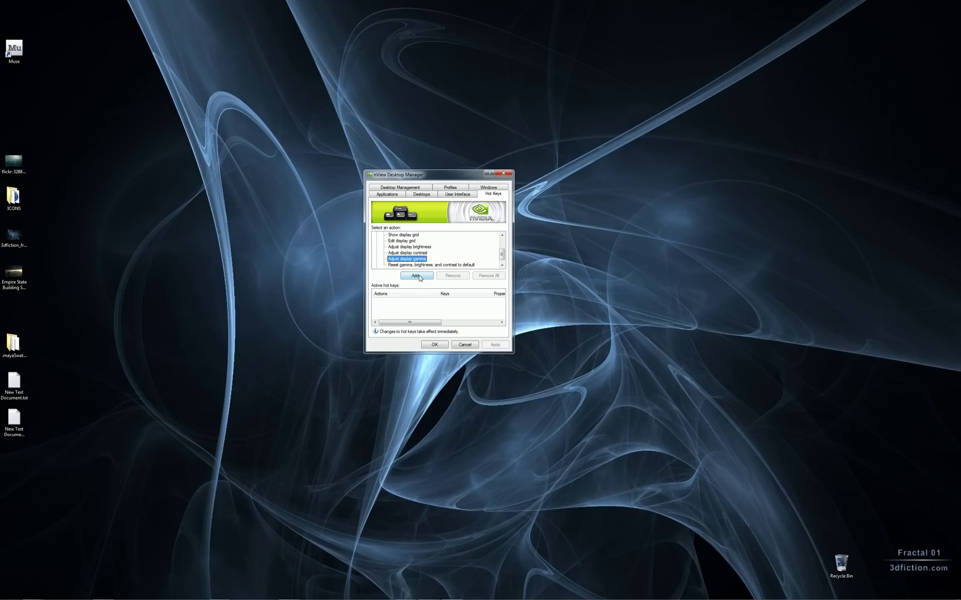
click(420, 275)
key(ctrl)
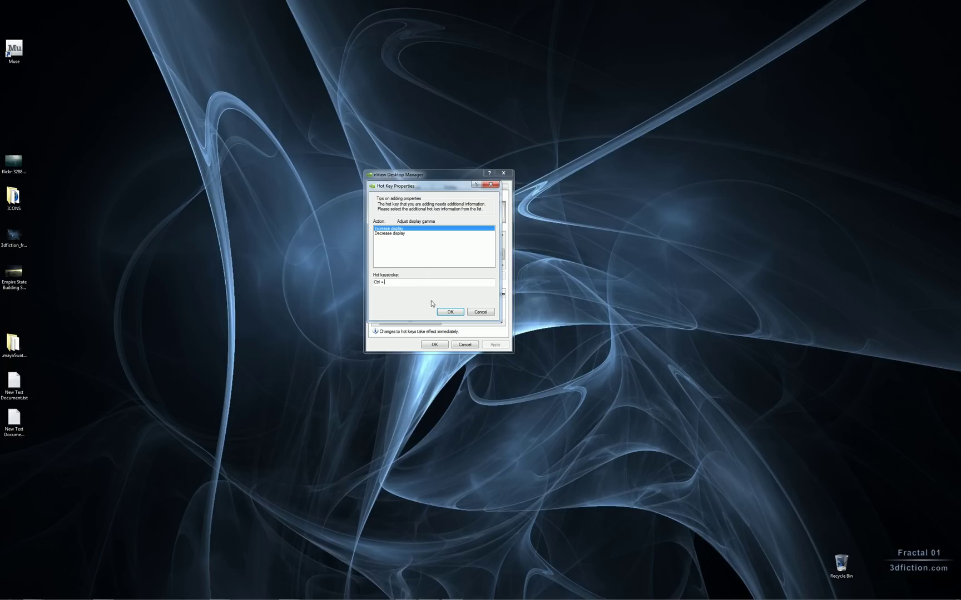
key(ctrl+2)
click(453, 312)
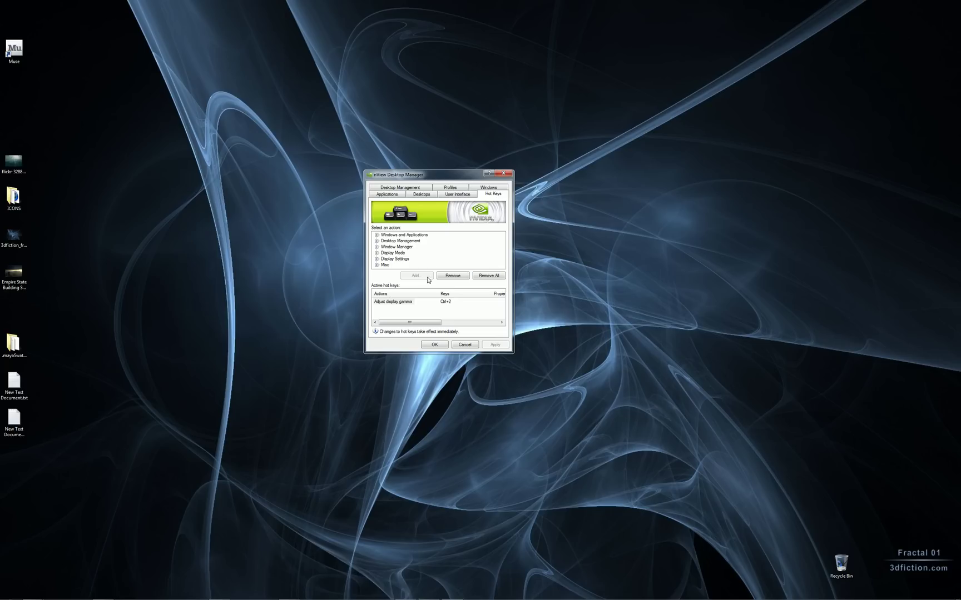
Add a hot key for Adjust display contrast with the keystroke Ctrl+3
double_click(389, 260)
drag(505, 255, 504, 260)
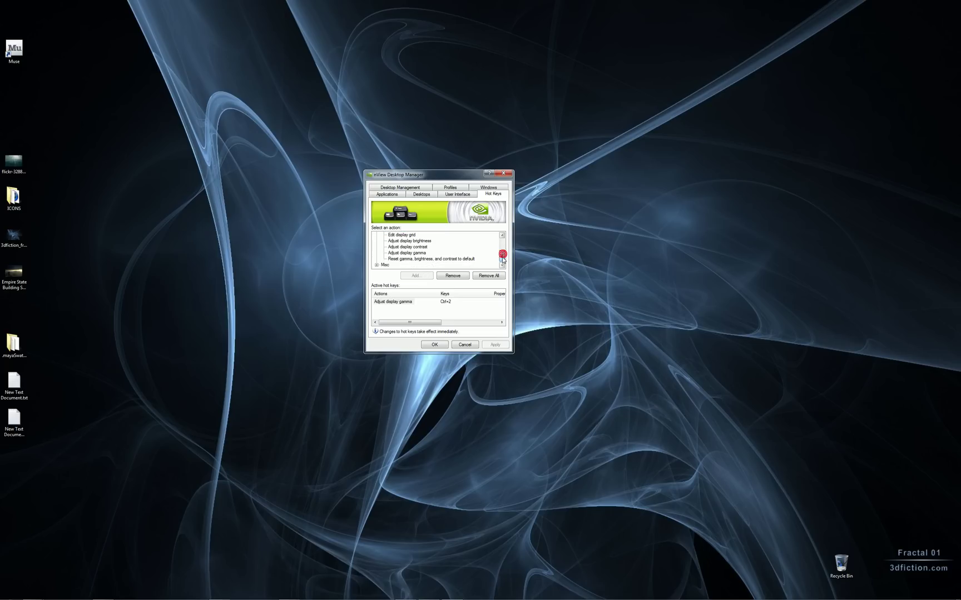
click(408, 246)
click(422, 278)
key(ctrl+3)
click(450, 312)
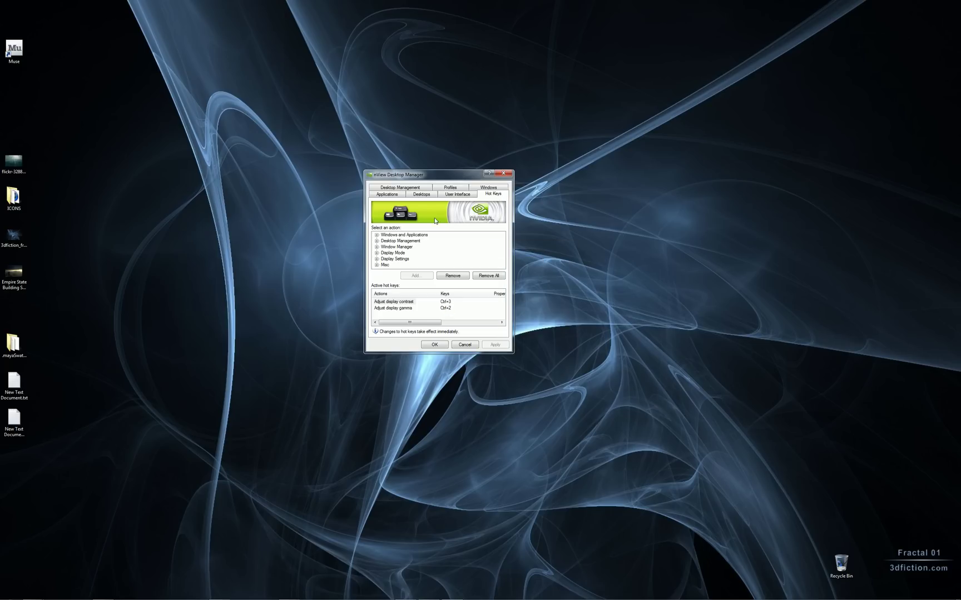
Add a hot key for Reset gamma, brightness, and contrast to default with Ctrl+1, and close nView Desktop Manager with the changes accepted
click(377, 260)
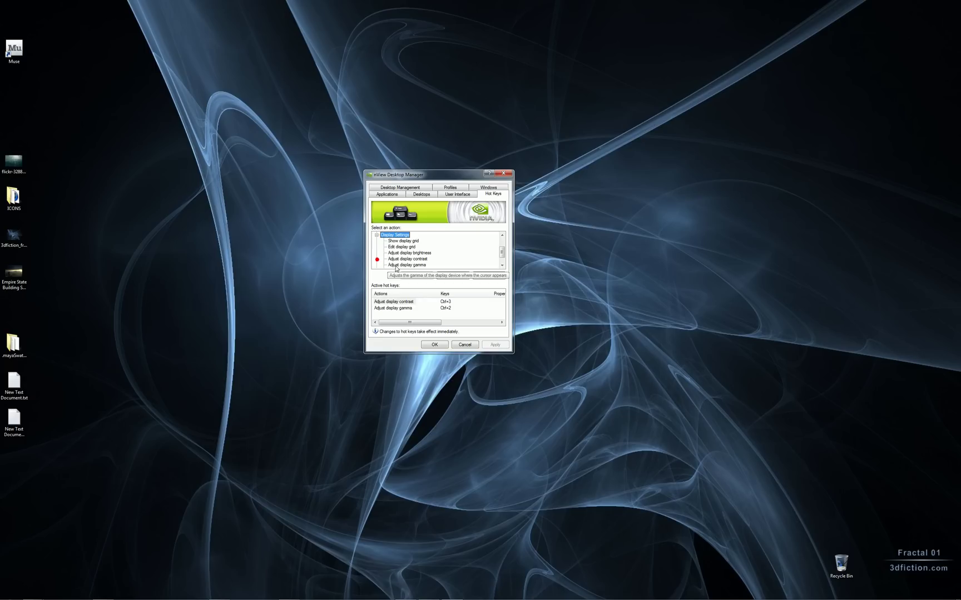
drag(501, 254, 502, 261)
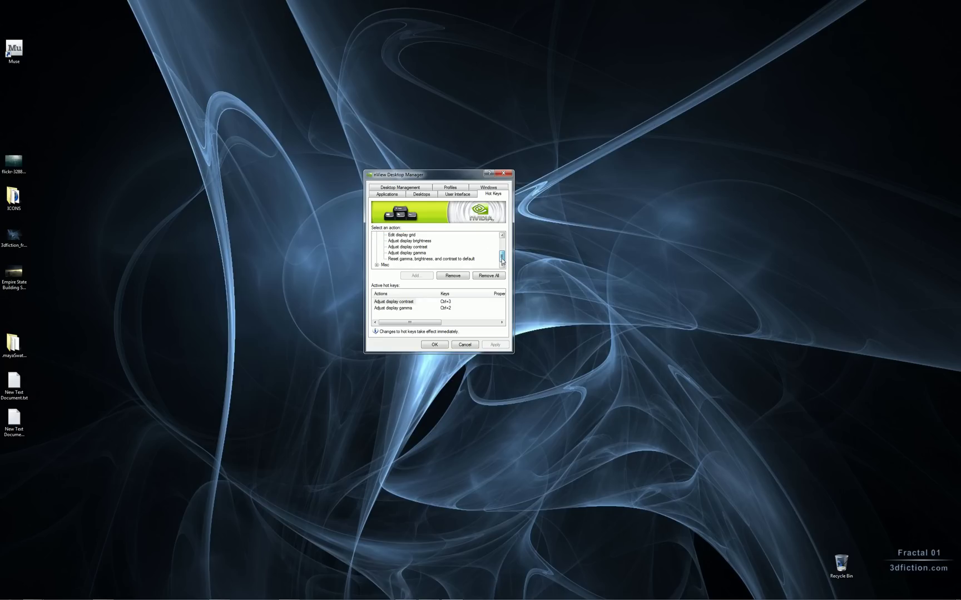
click(451, 260)
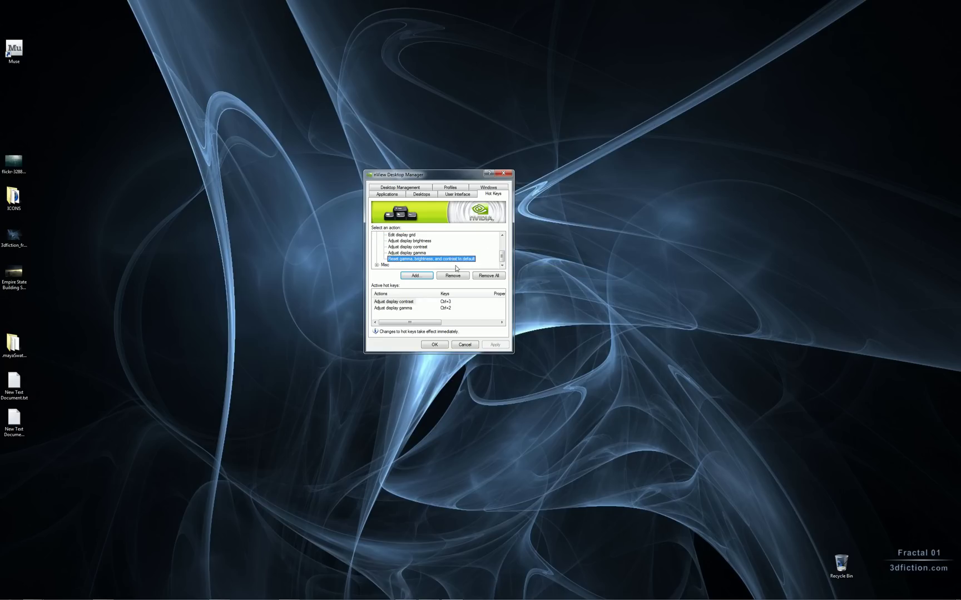
click(417, 276)
key(ctrl+1)
click(433, 296)
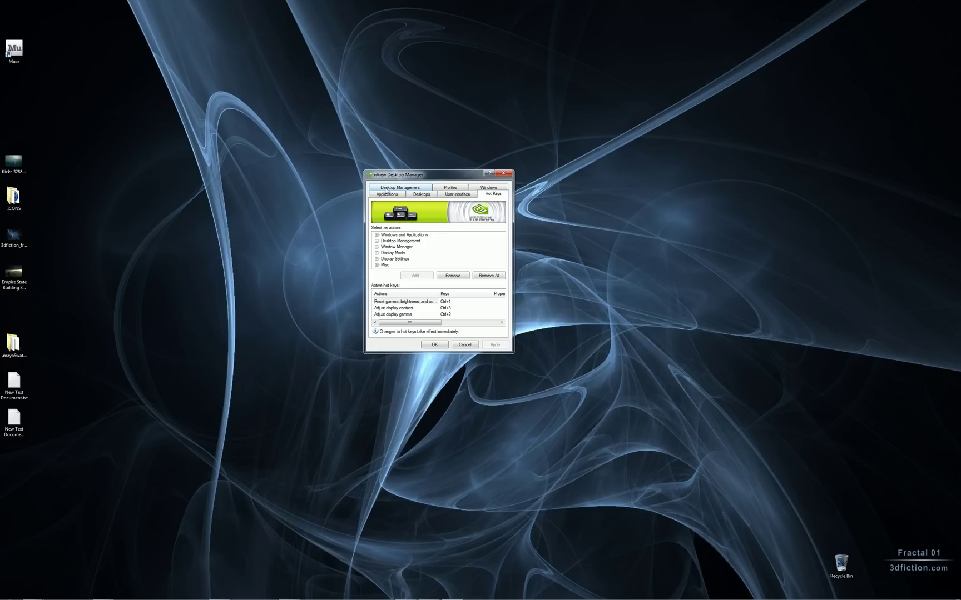
click(435, 345)
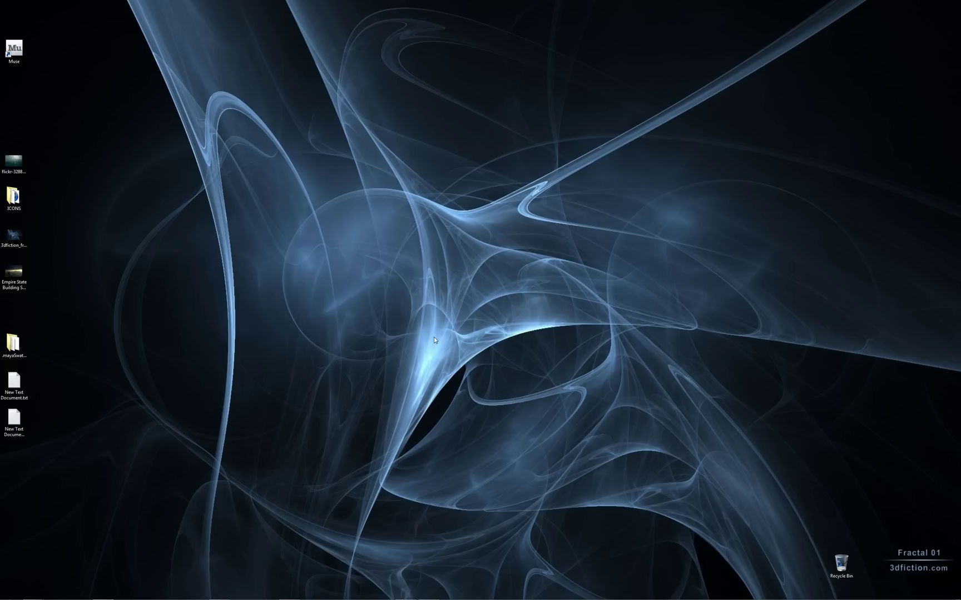
Switch to Photoshop, show the dark city image in full screen mode, and zoom in on the buildings beside the highway
key(alt+Tab)
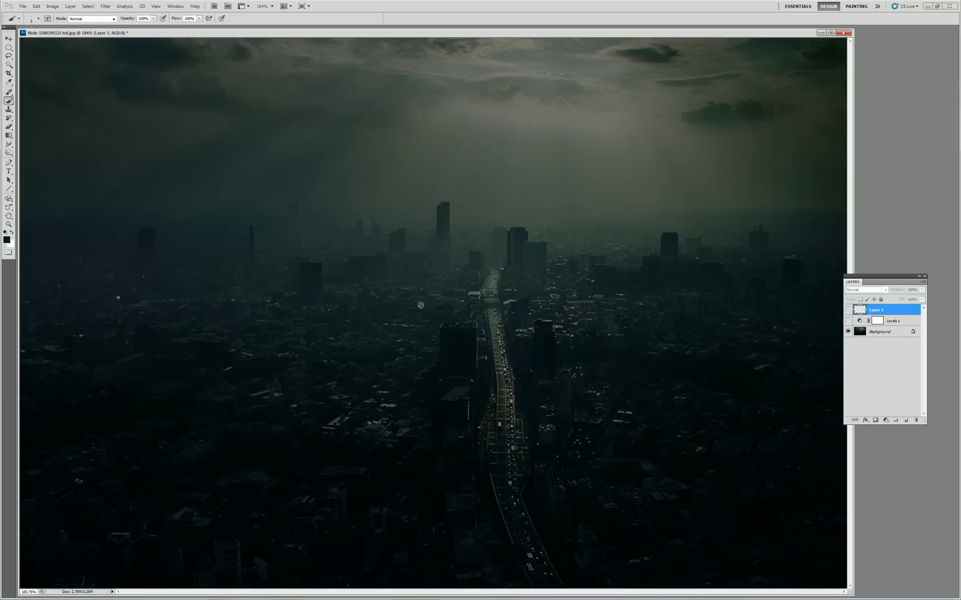
key(f)
key(ctrl+plus)
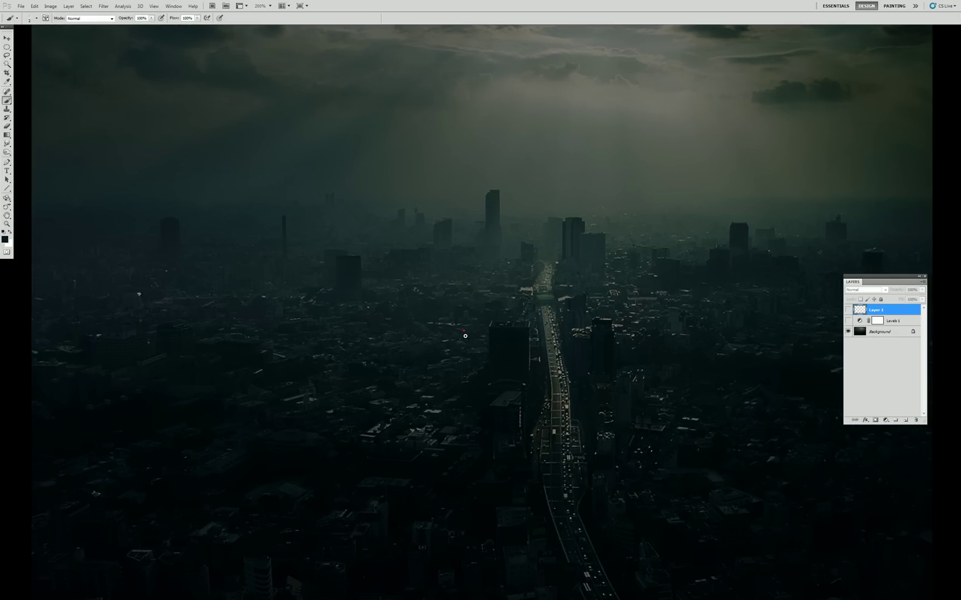
drag(465, 336, 460, 274)
key(ctrl+plus)
key(ctrl+plus)
drag(451, 379, 475, 317)
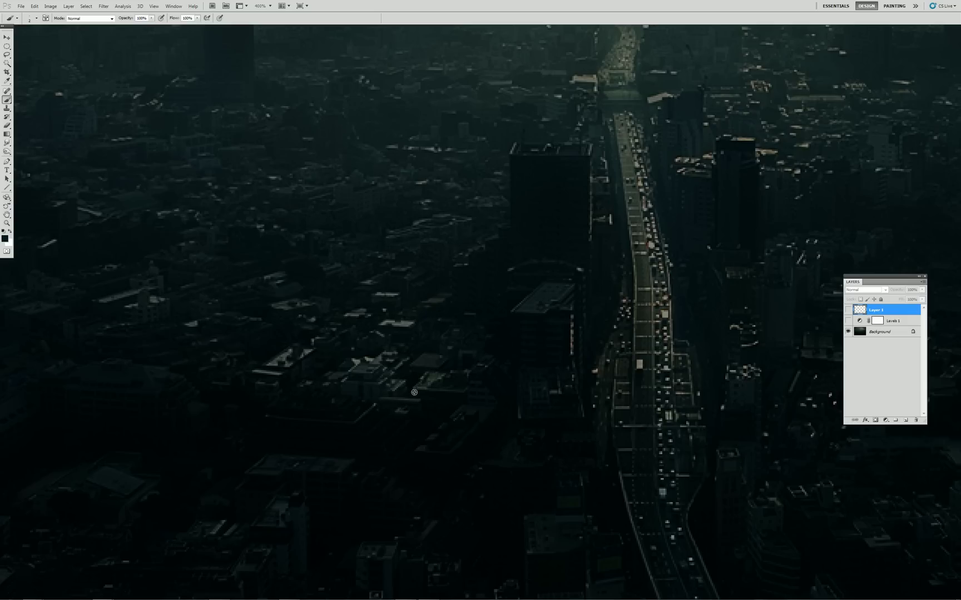
Make Layer 1 visible and look closely at the dark building beside the highway
click(847, 310)
drag(259, 481, 464, 319)
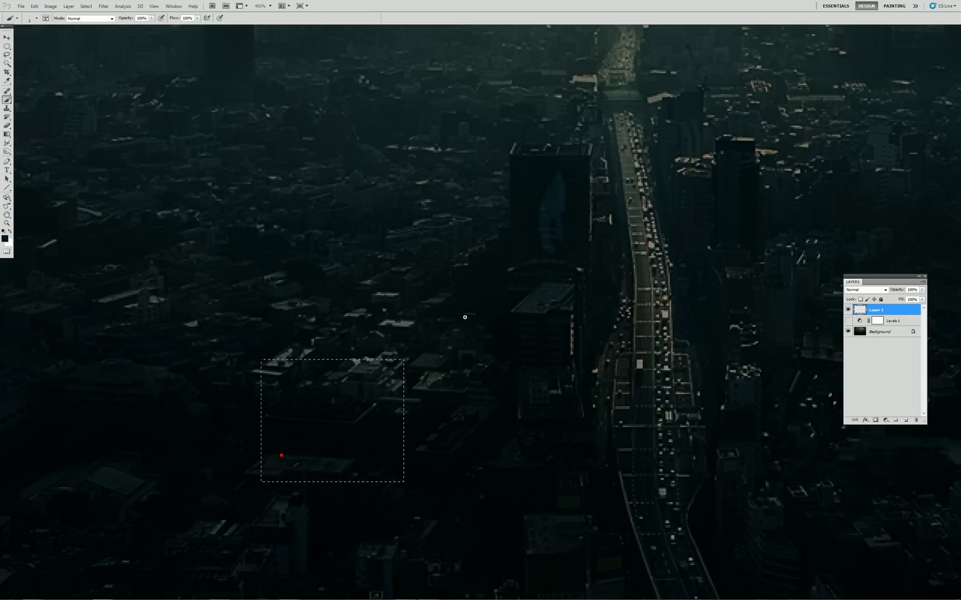
alt+click(436, 365)
alt+click(440, 366)
scroll(440, 367, down, 3)
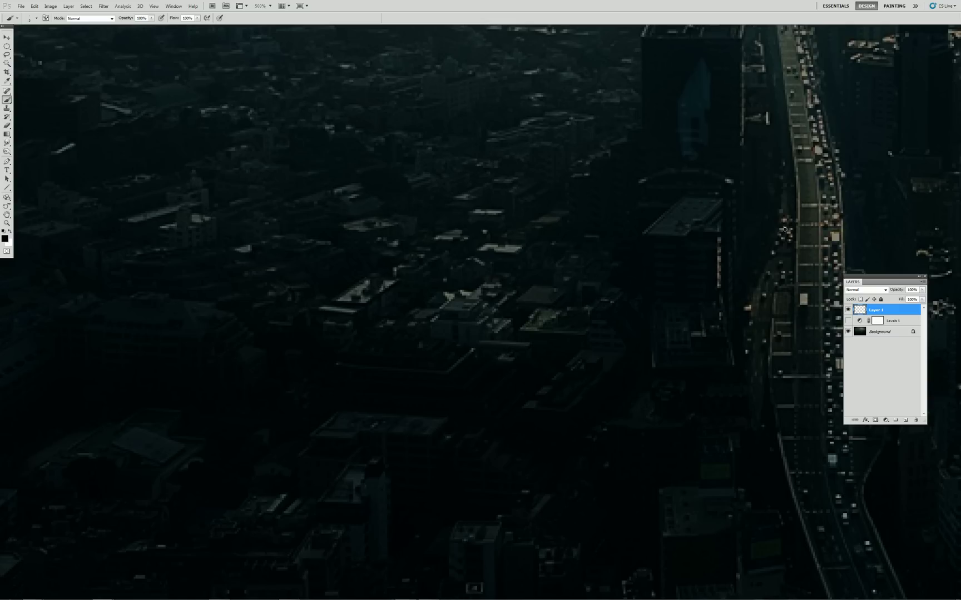
Lasso around the blue patch on the dark building beside the highway, delete it from Layer 1, and clear the selection
key(l)
mouse_move(617, 214)
mouse_down()
mouse_move(781, 84)
mouse_move(579, 81)
mouse_up()
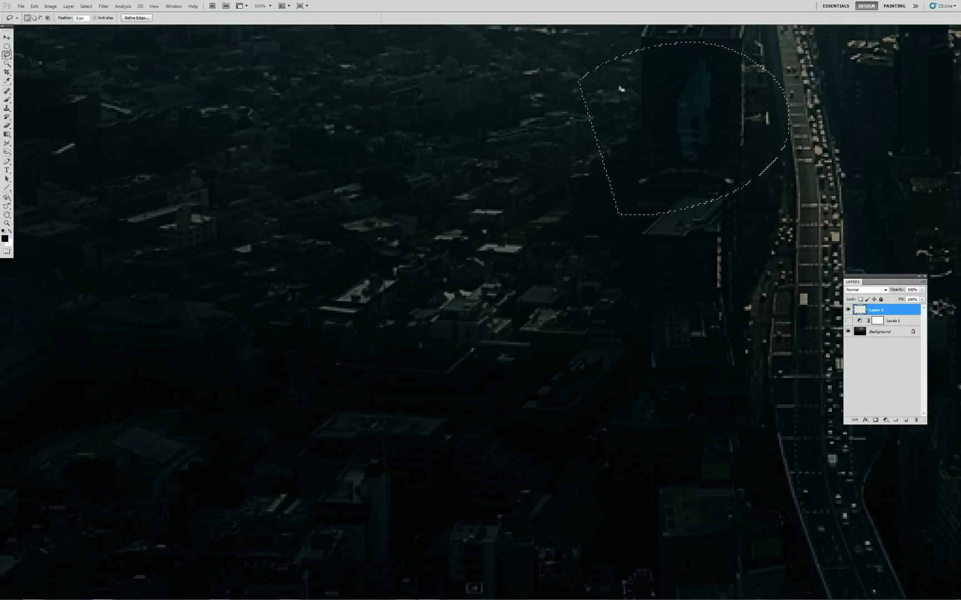
key(Delete)
click(484, 266)
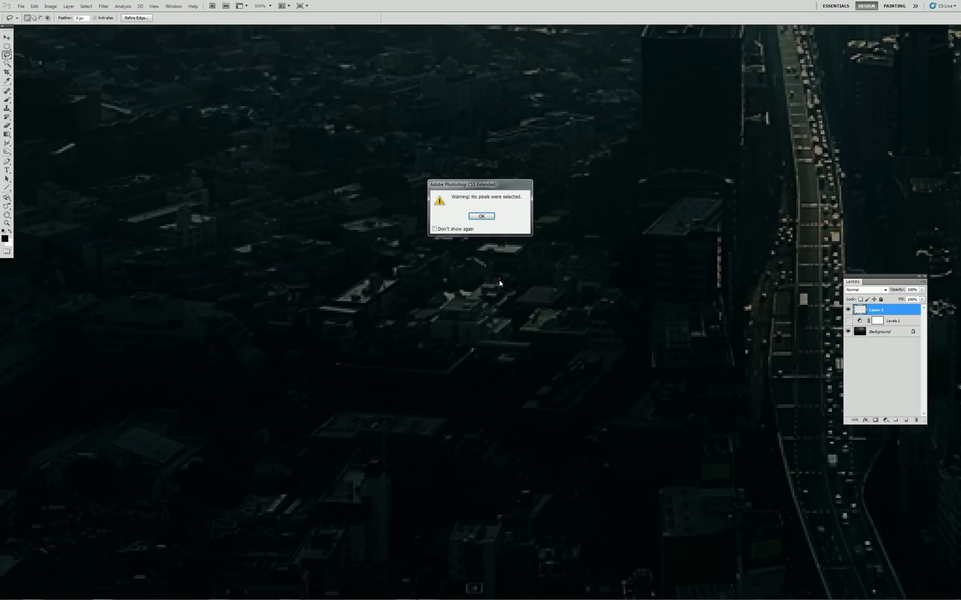
click(482, 217)
scroll(479, 243, down, 3)
drag(495, 261, 501, 301)
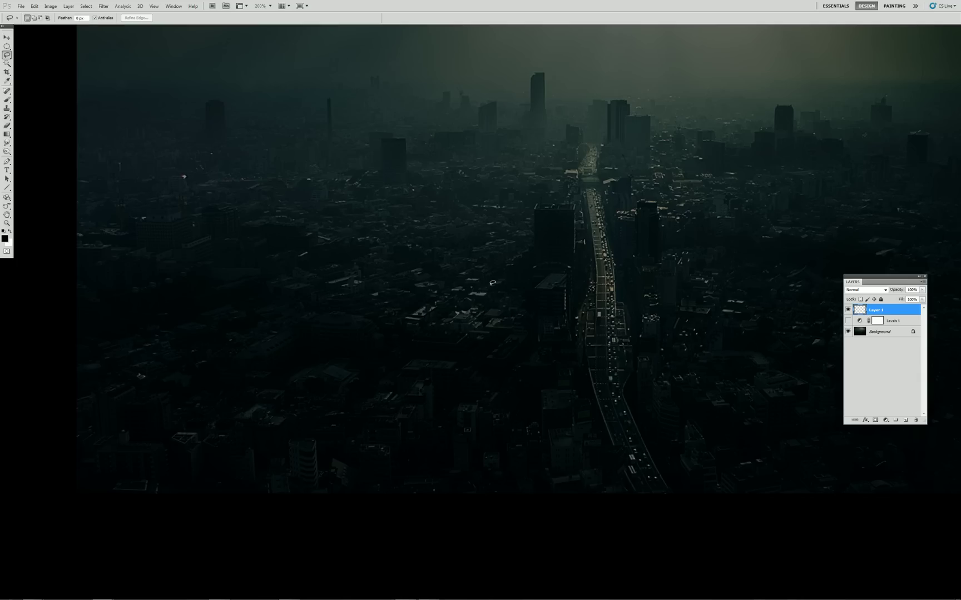
drag(546, 248, 514, 305)
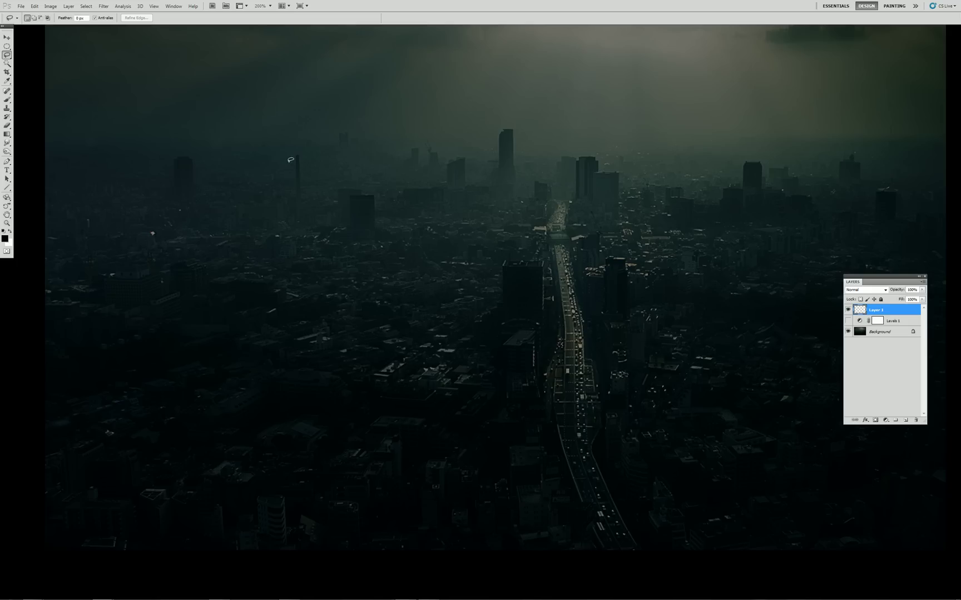
mouse_move(189, 142)
mouse_down()
mouse_move(155, 152)
mouse_move(183, 149)
mouse_up()
click(251, 150)
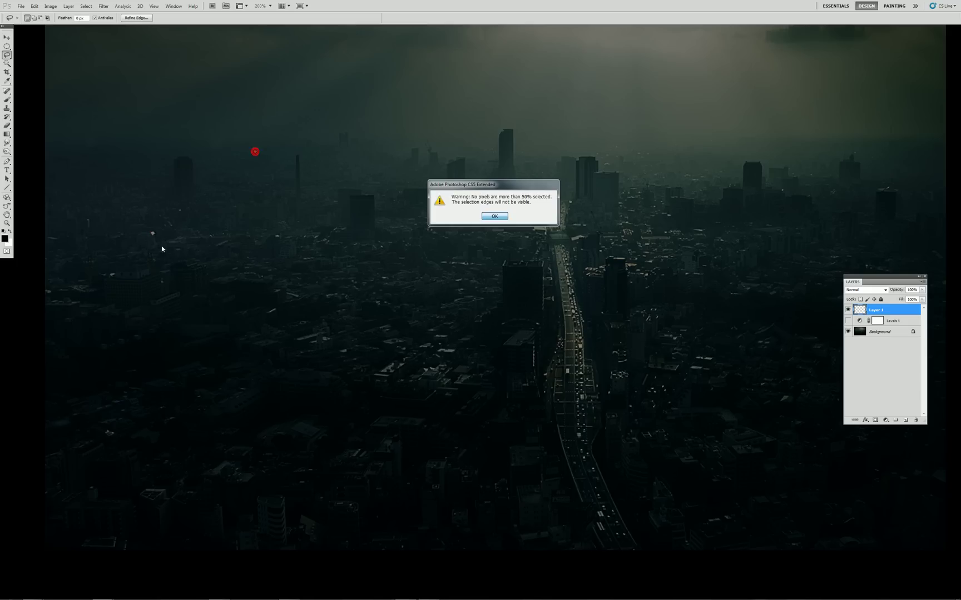
key(Return)
Paint on Layer 1 over the dark tower at the far left of the skyline, using the Brush at 10% opacity
drag(125, 236, 305, 119)
drag(280, 205, 281, 236)
alt+click(344, 273)
alt+click(351, 275)
alt+click(356, 278)
scroll(356, 279, down, 1)
key(b)
alt+click(386, 286)
mouse_move(356, 300)
mouse_down()
mouse_move(369, 303)
mouse_move(344, 279)
mouse_up()
key(1)
mouse_move(349, 282)
mouse_down()
mouse_move(363, 329)
mouse_move(342, 278)
mouse_move(362, 280)
mouse_move(343, 285)
mouse_move(364, 296)
mouse_up()
alt+click(352, 291)
alt+click(366, 309)
Reduce the brush size and dab further 10% opacity paint onto the body of the far-left tower
drag(276, 404, 490, 214)
drag(433, 281, 418, 346)
alt+click(418, 345)
scroll(427, 341, down, 2)
key(0)
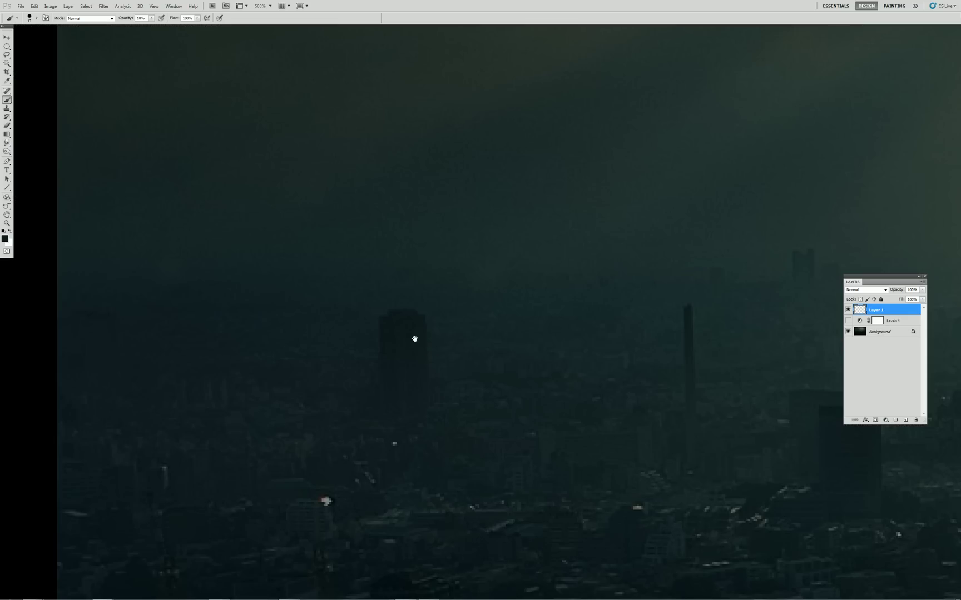
key(bracketleft)
key(bracketleft)
key(bracketleft)
key(bracketleft)
key(bracketleft)
key(bracketleft)
key(bracketleft)
key(bracketleft)
key(bracketleft)
key(bracketleft)
click(414, 335)
click(416, 376)
click(411, 334)
click(397, 335)
click(415, 381)
Paint down the far-left tower's edge at 20% brush opacity and fit the whole image on screen
key(2)
mouse_move(418, 322)
mouse_down()
mouse_move(404, 345)
mouse_move(406, 314)
mouse_move(427, 394)
mouse_up()
key(ctrl+0)
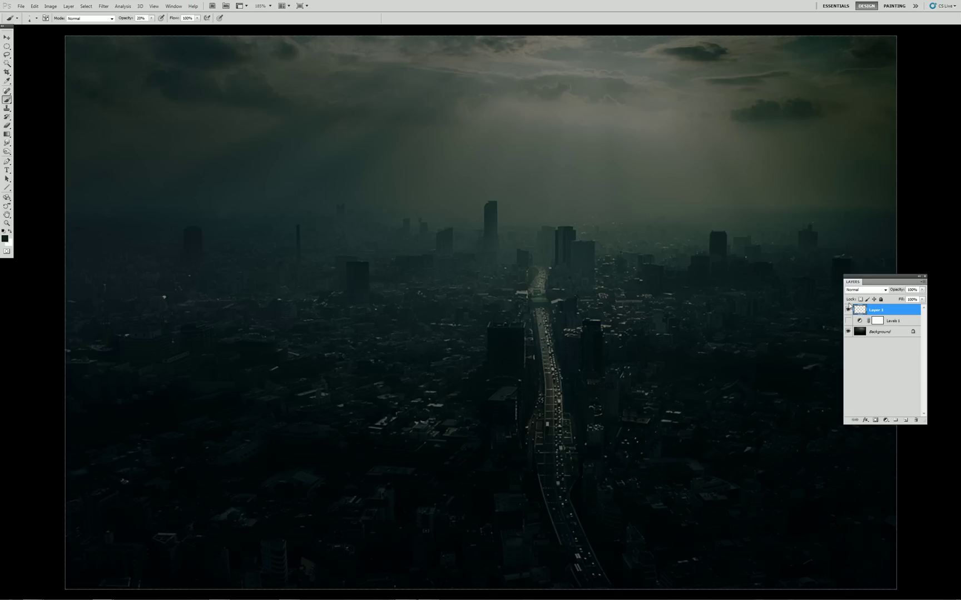